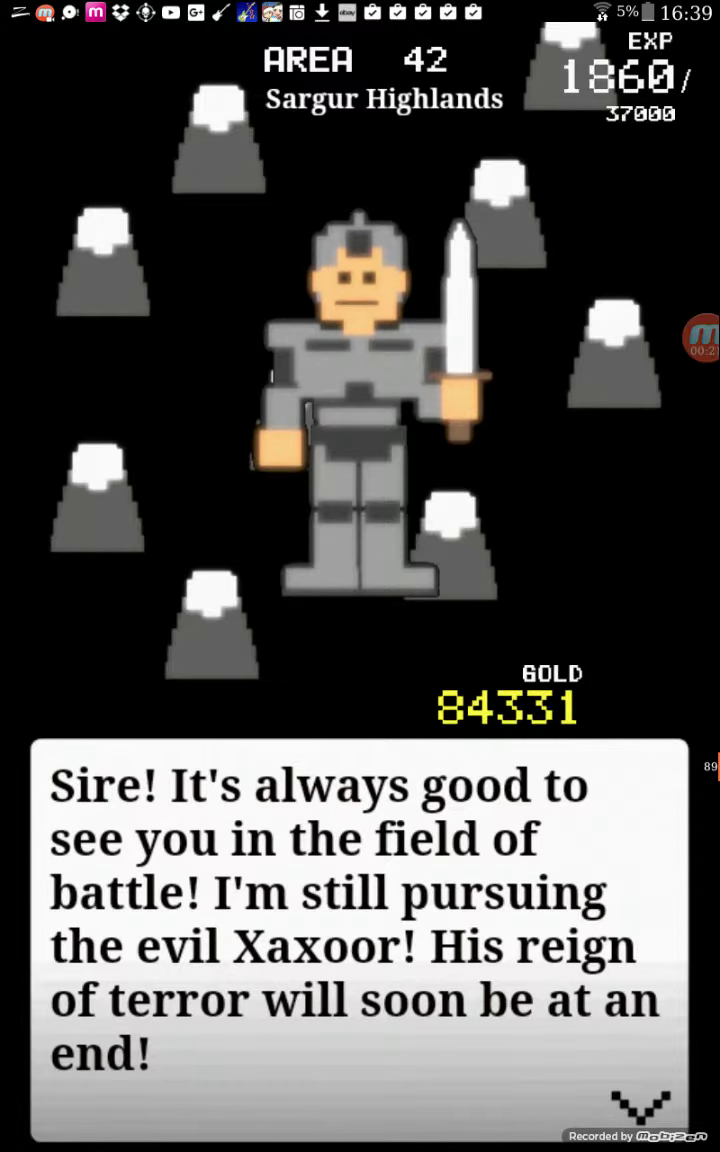
- Read through the opening messages of the hero's offline progress report
click(360, 920)
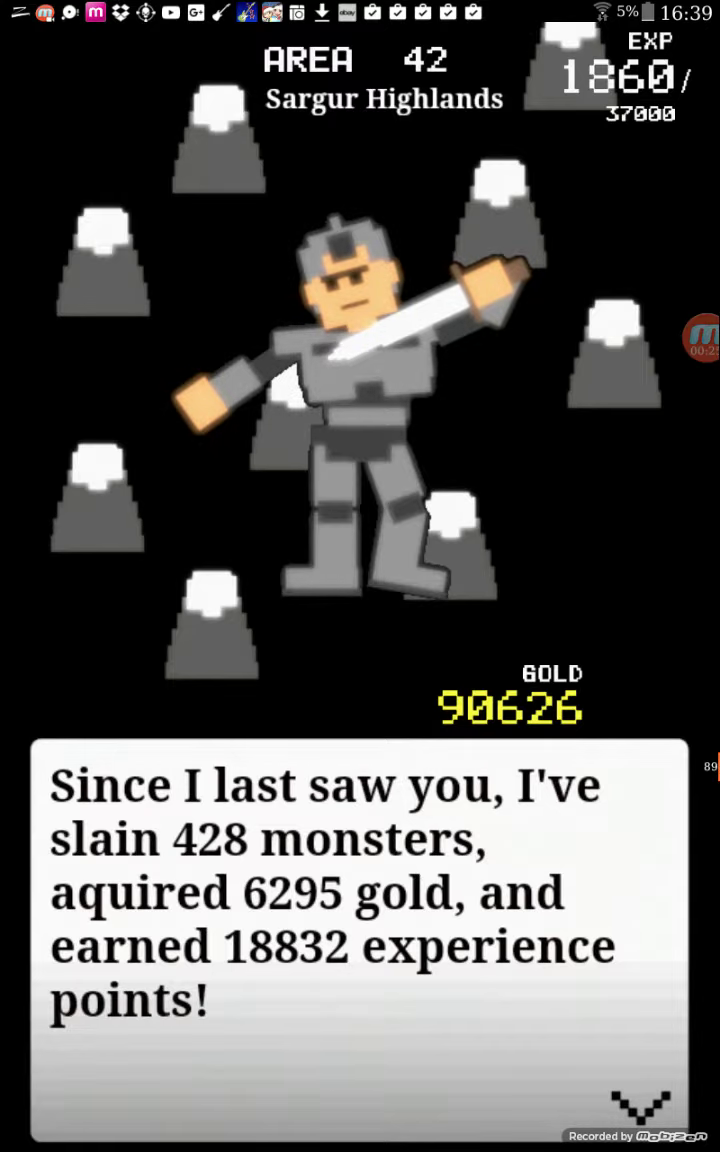
click(360, 920)
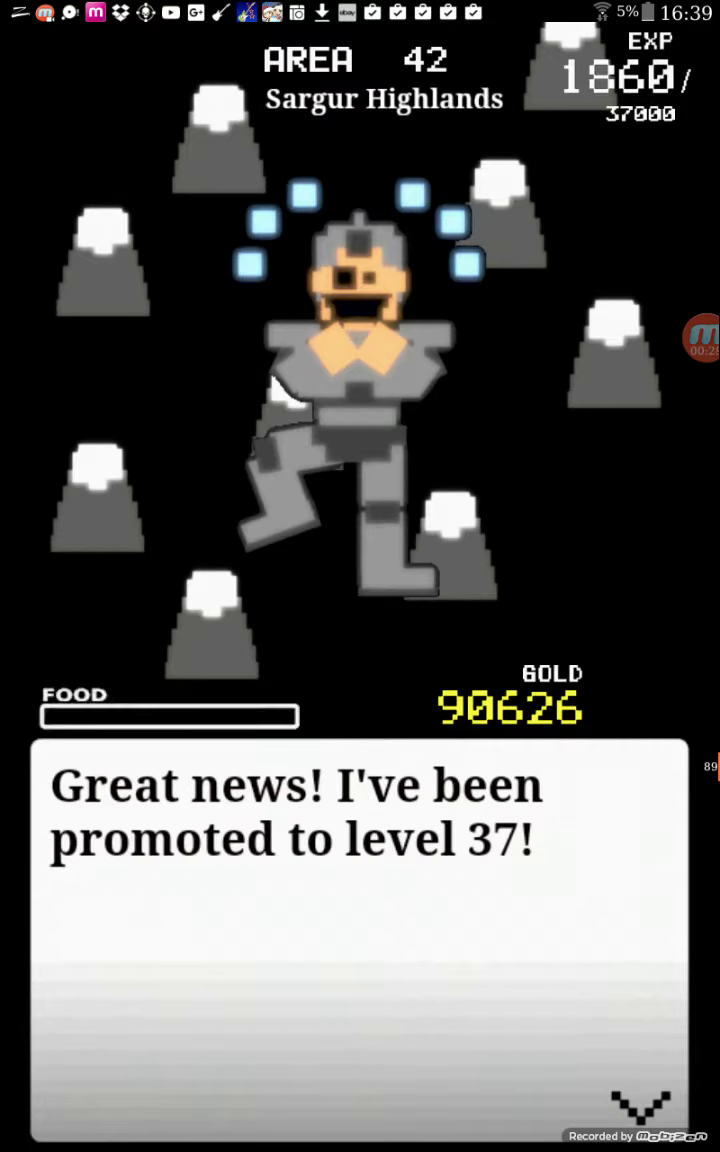
click(360, 920)
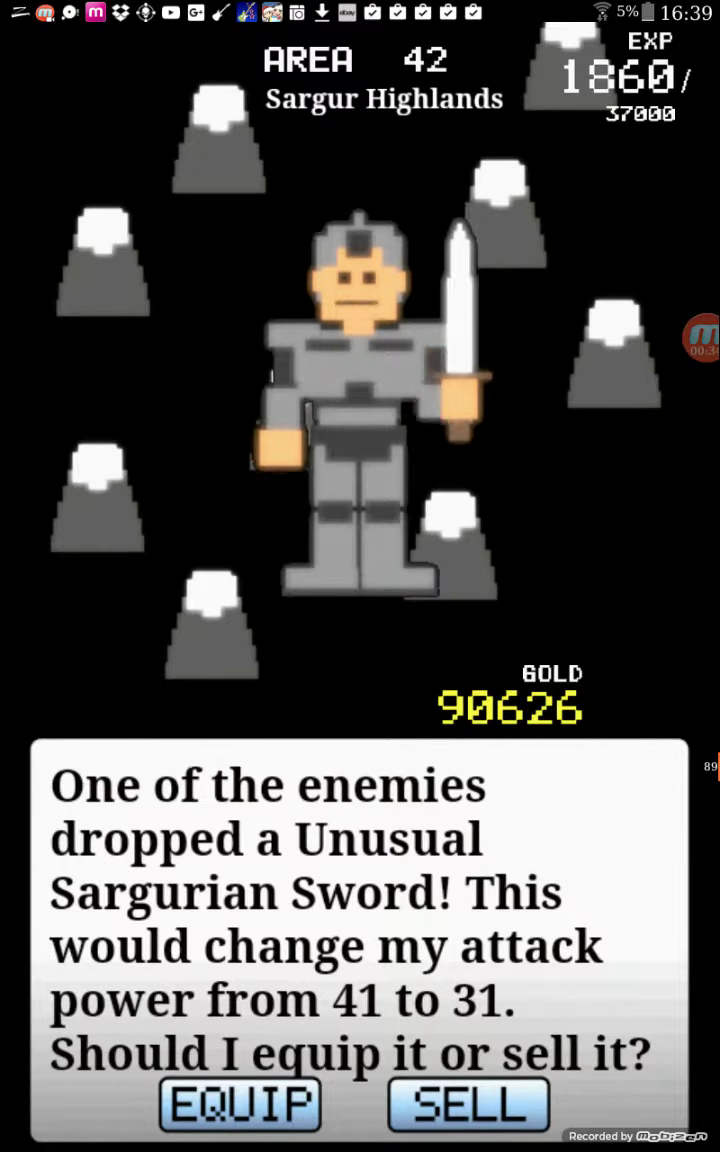
- Sell the Unusual Sargurian Sword and Sturdy Sargurian armor, then close the report
click(467, 1104)
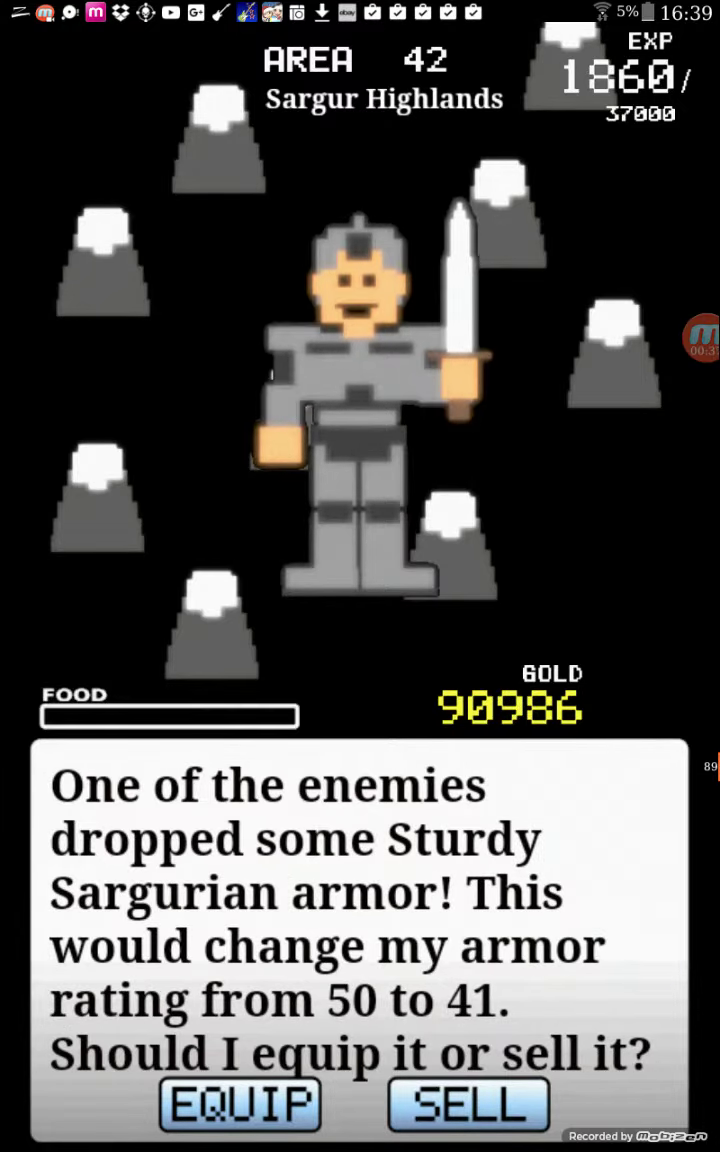
click(467, 1104)
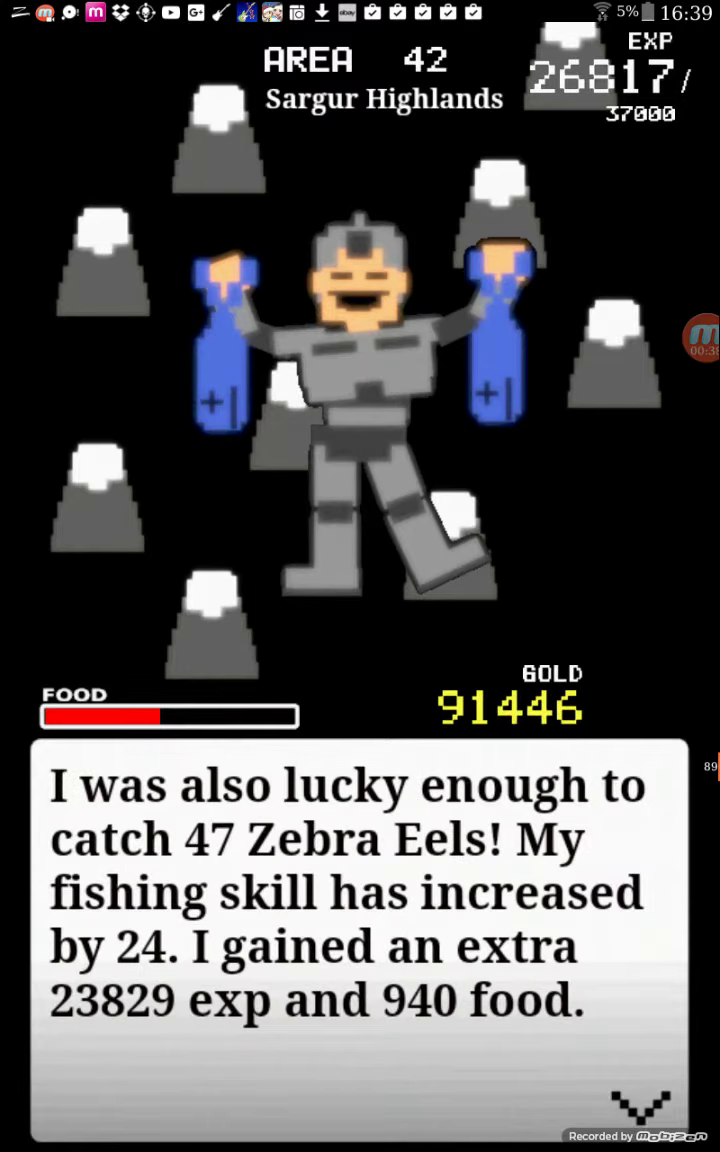
click(360, 940)
click(607, 825)
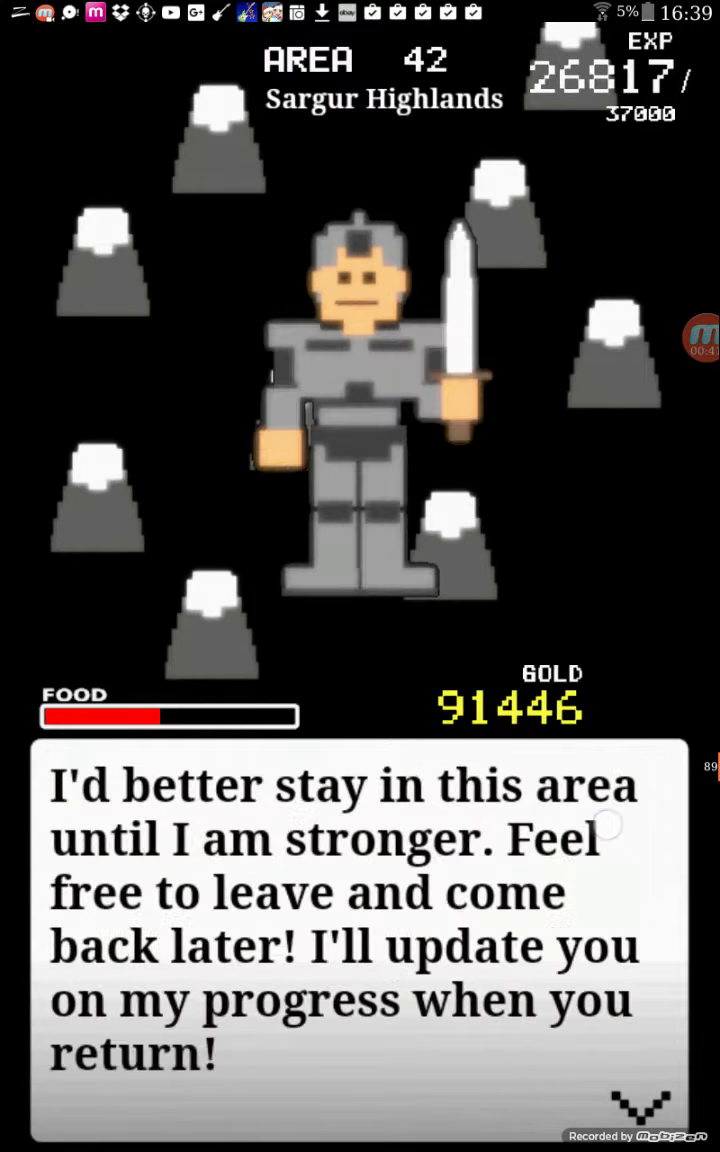
click(100, 858)
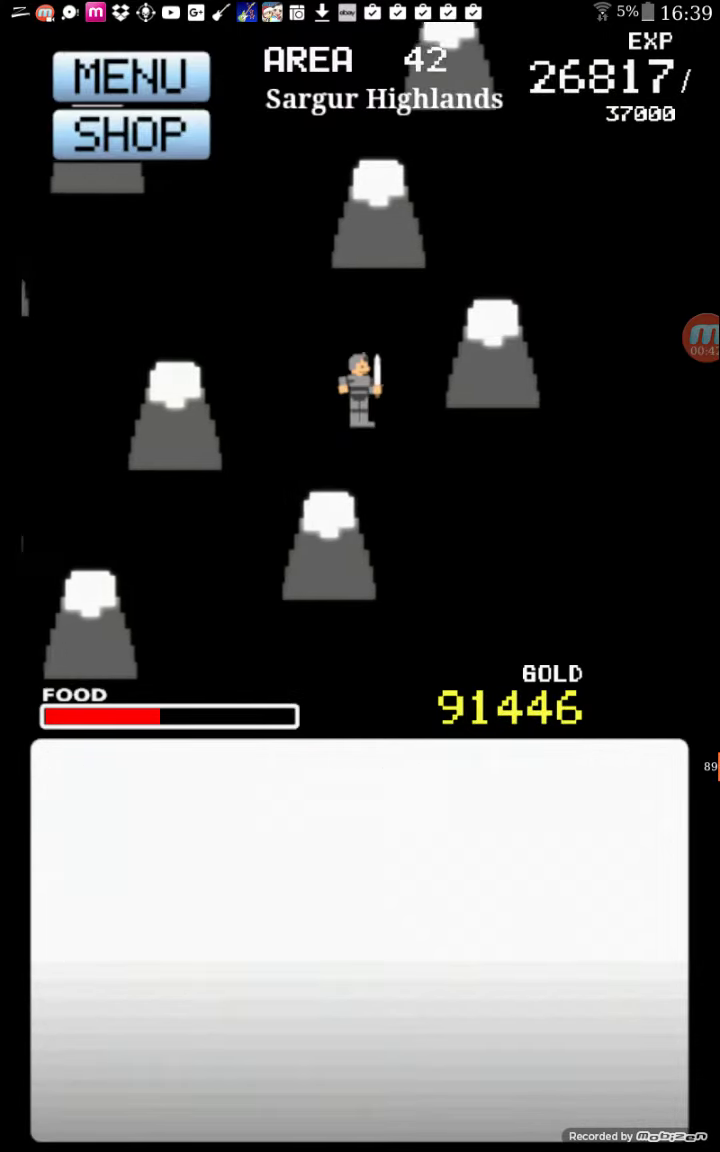
- Read and dismiss the undergarment knitting, hides collected and mining workout event messages
click(552, 240)
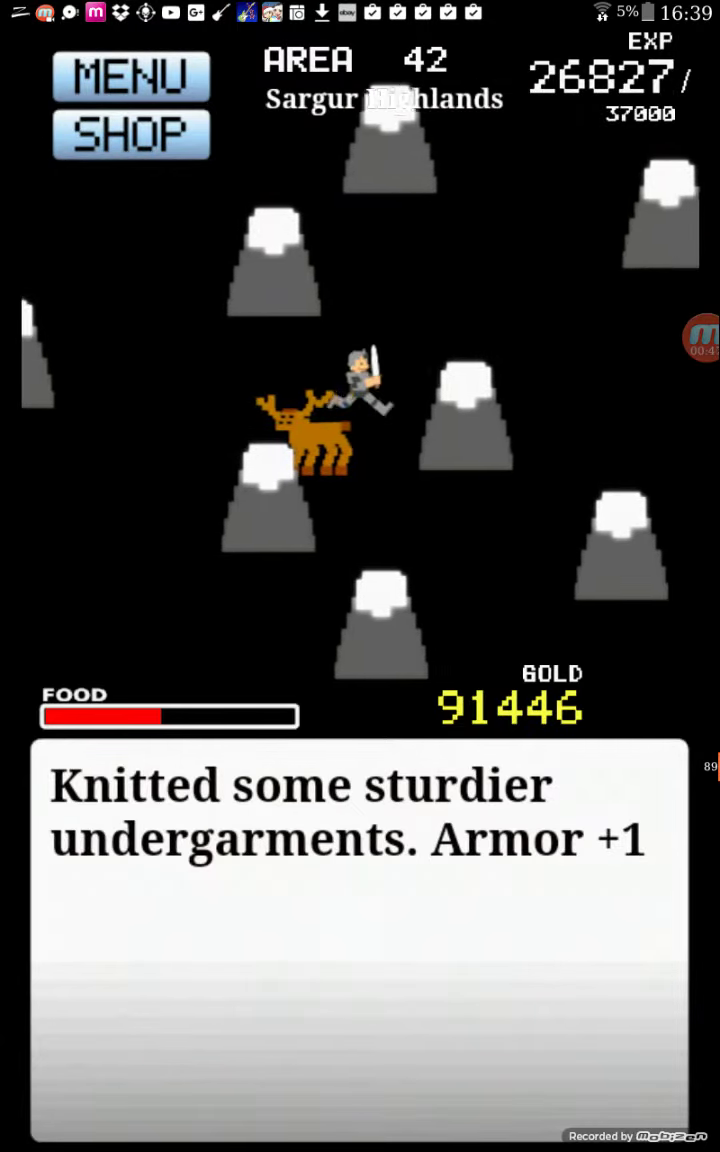
click(360, 900)
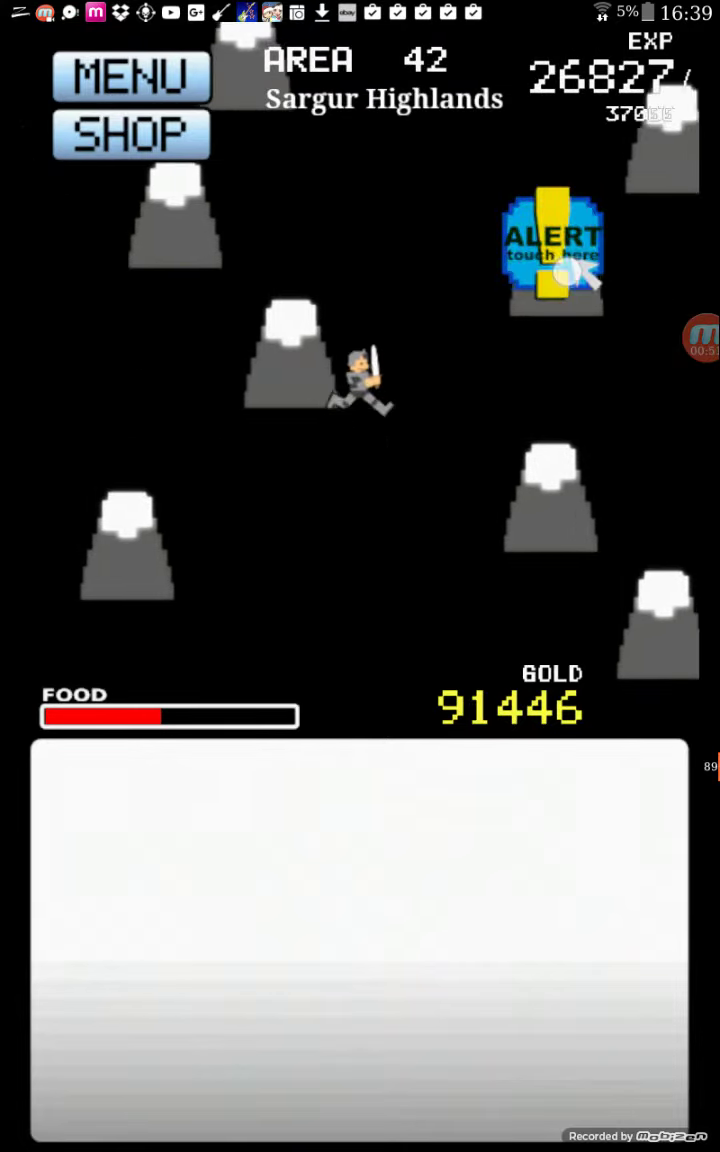
click(548, 239)
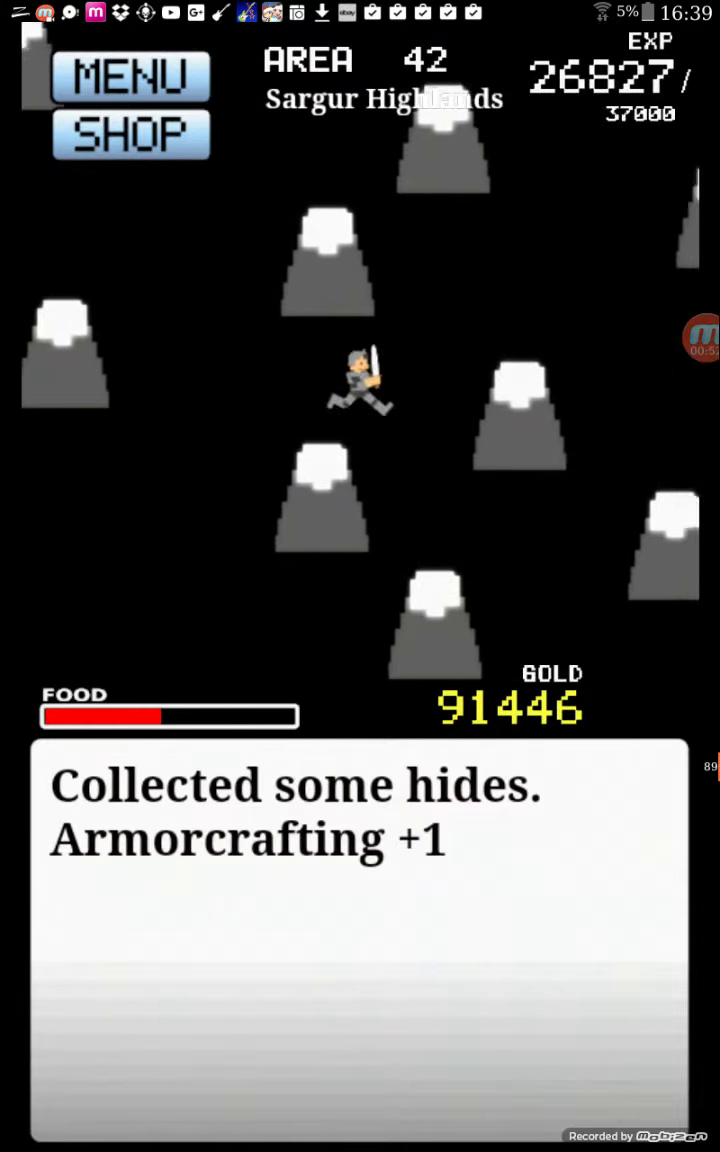
click(360, 900)
click(552, 240)
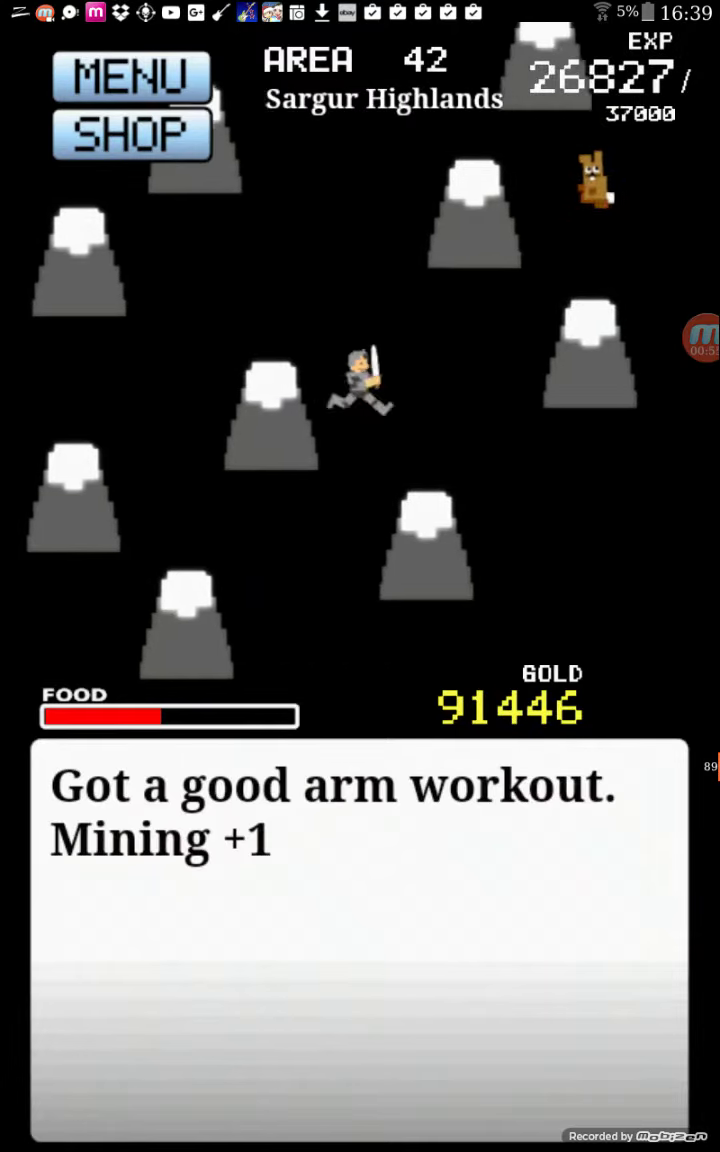
click(360, 900)
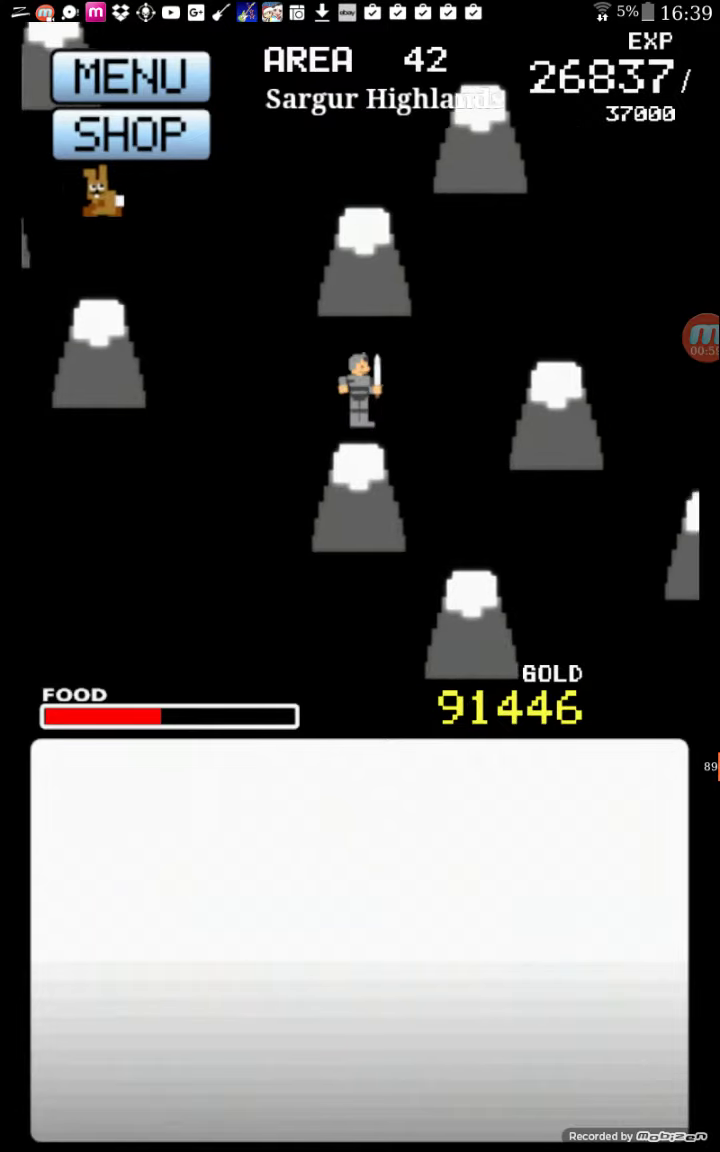
- Read and dismiss the performance bonus, hides collected, apple eaten and performance bonus messages
click(553, 244)
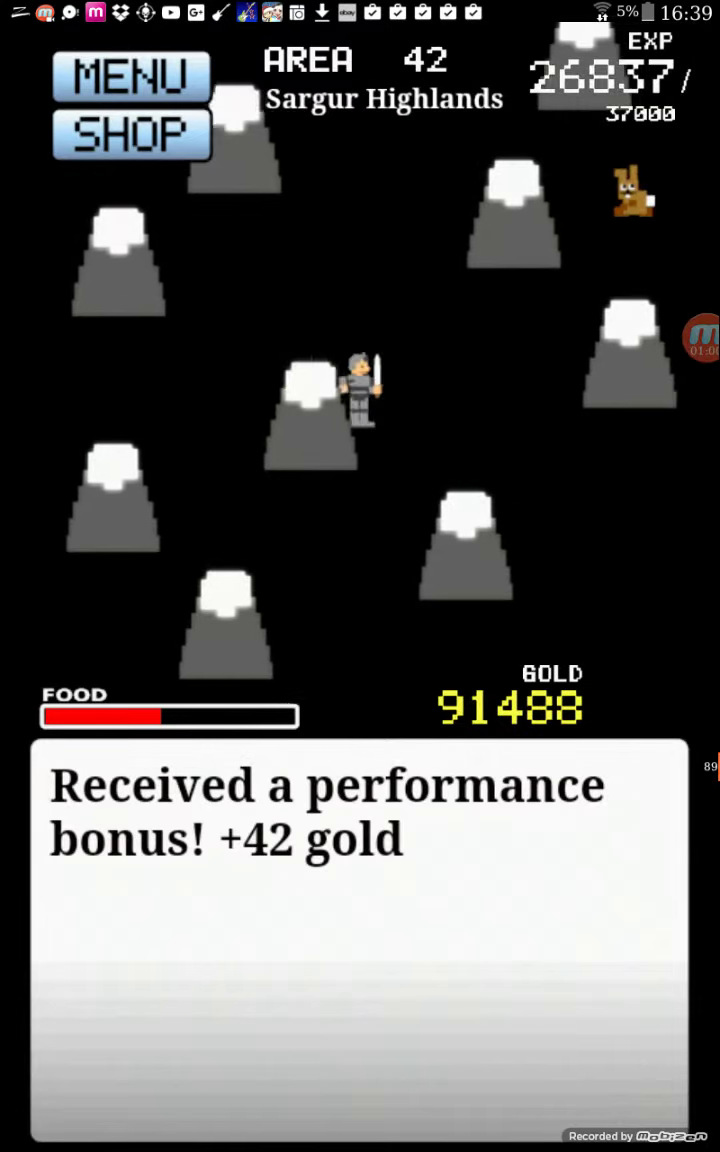
click(360, 900)
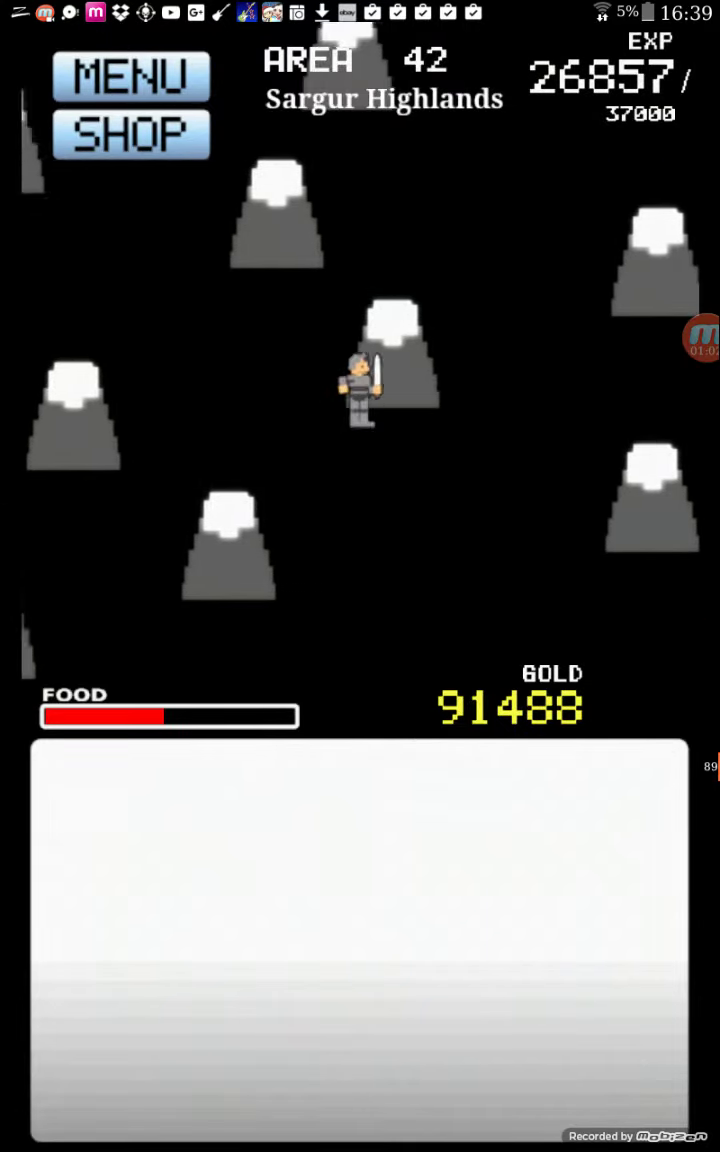
click(553, 244)
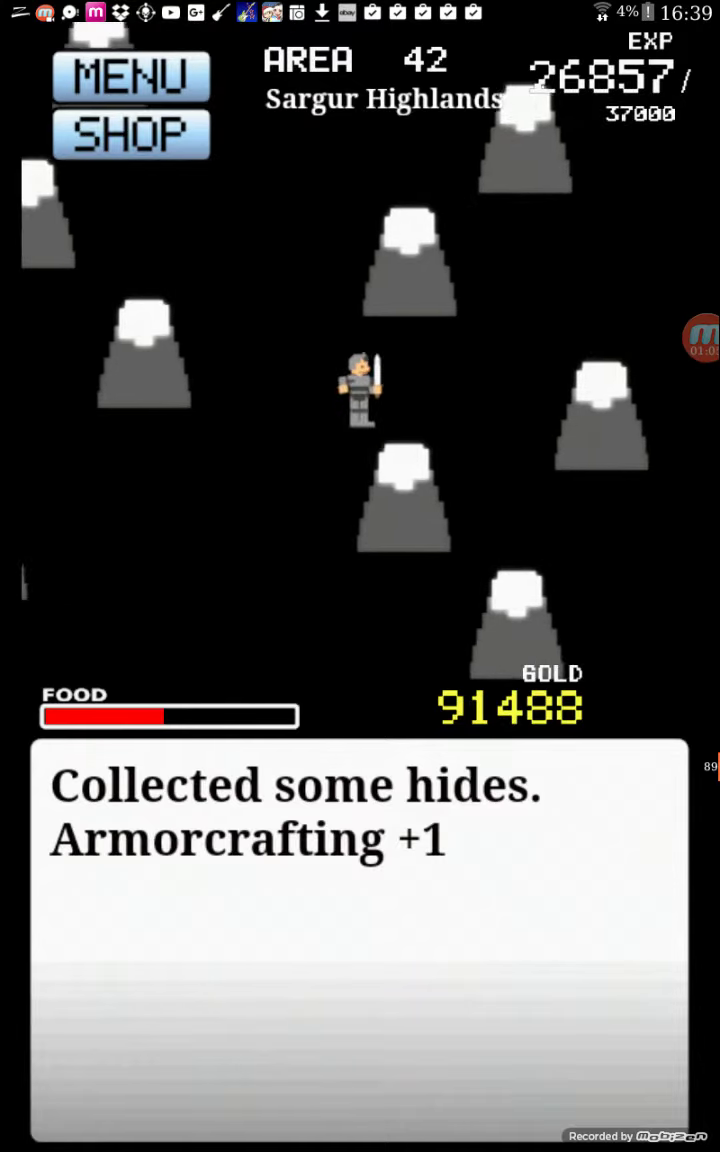
click(360, 900)
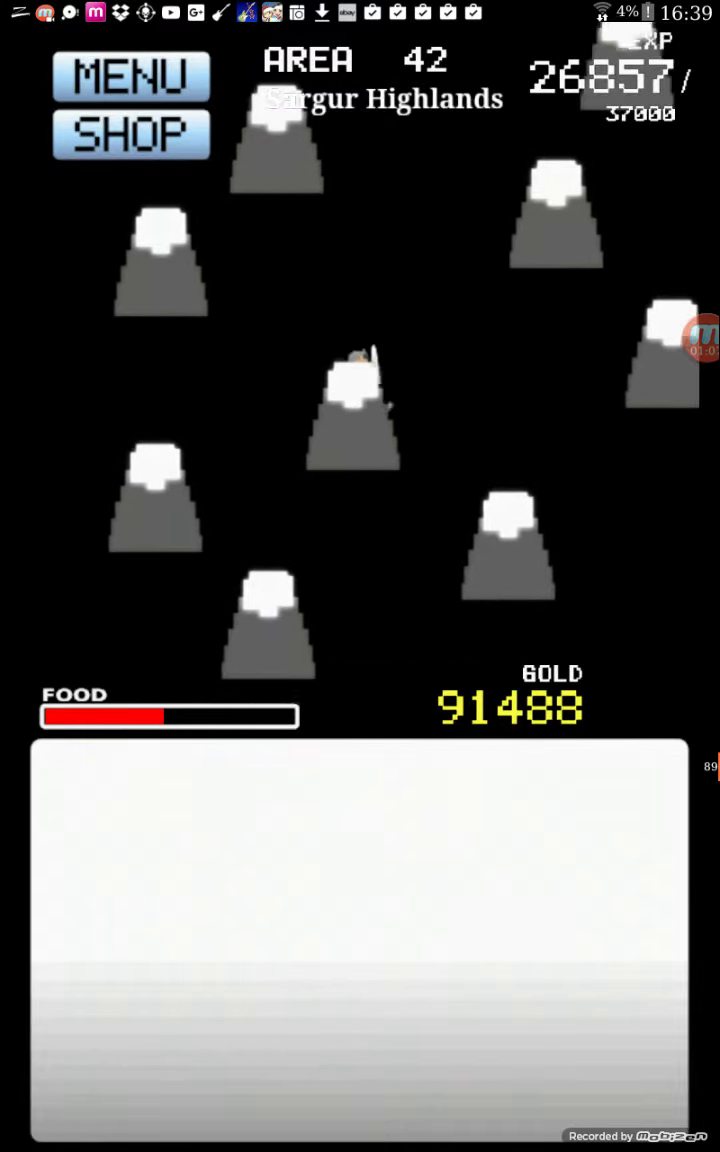
click(553, 244)
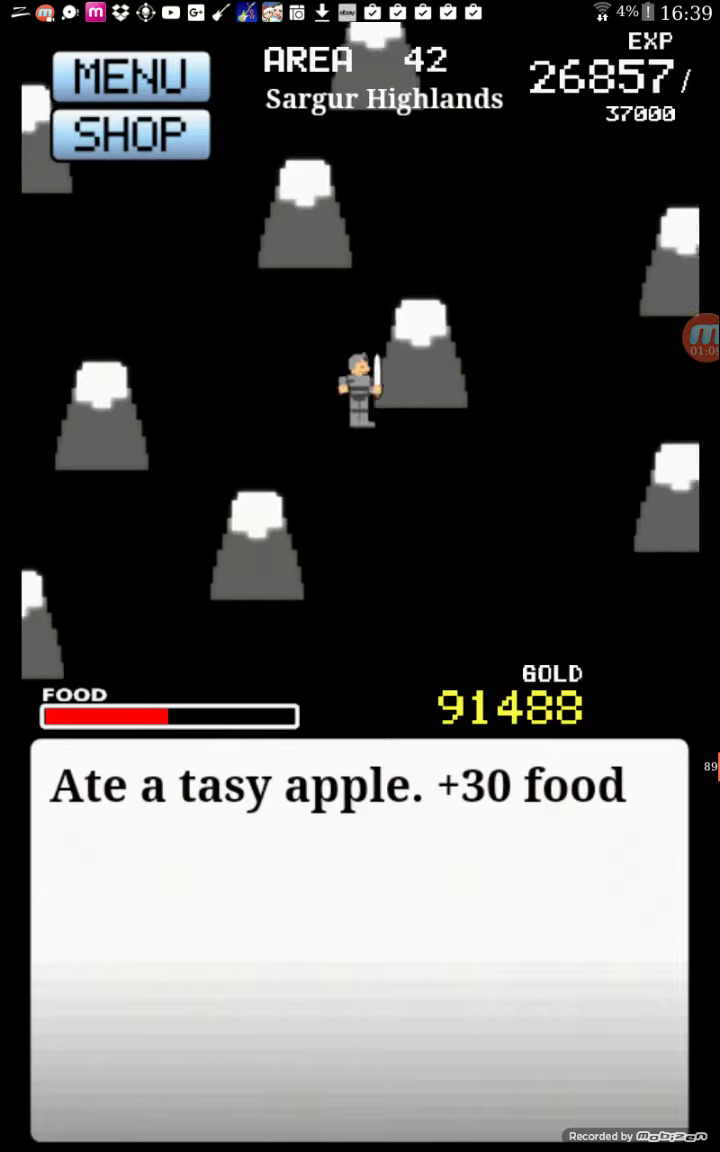
click(360, 900)
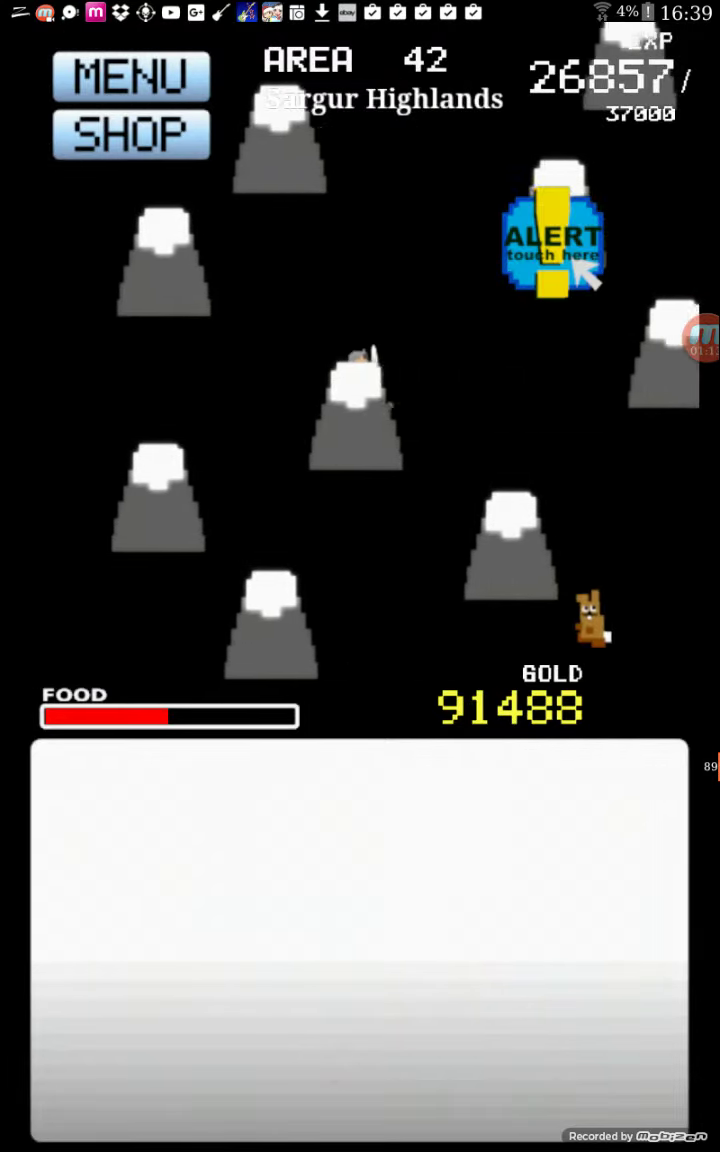
click(553, 244)
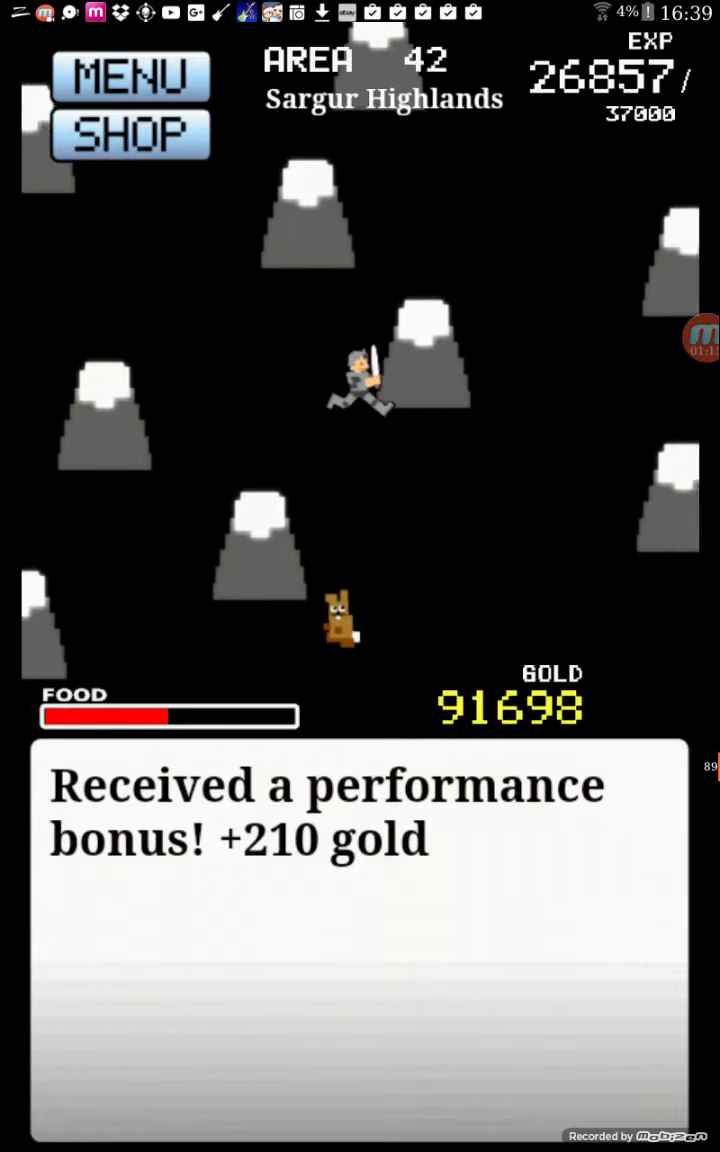
click(360, 900)
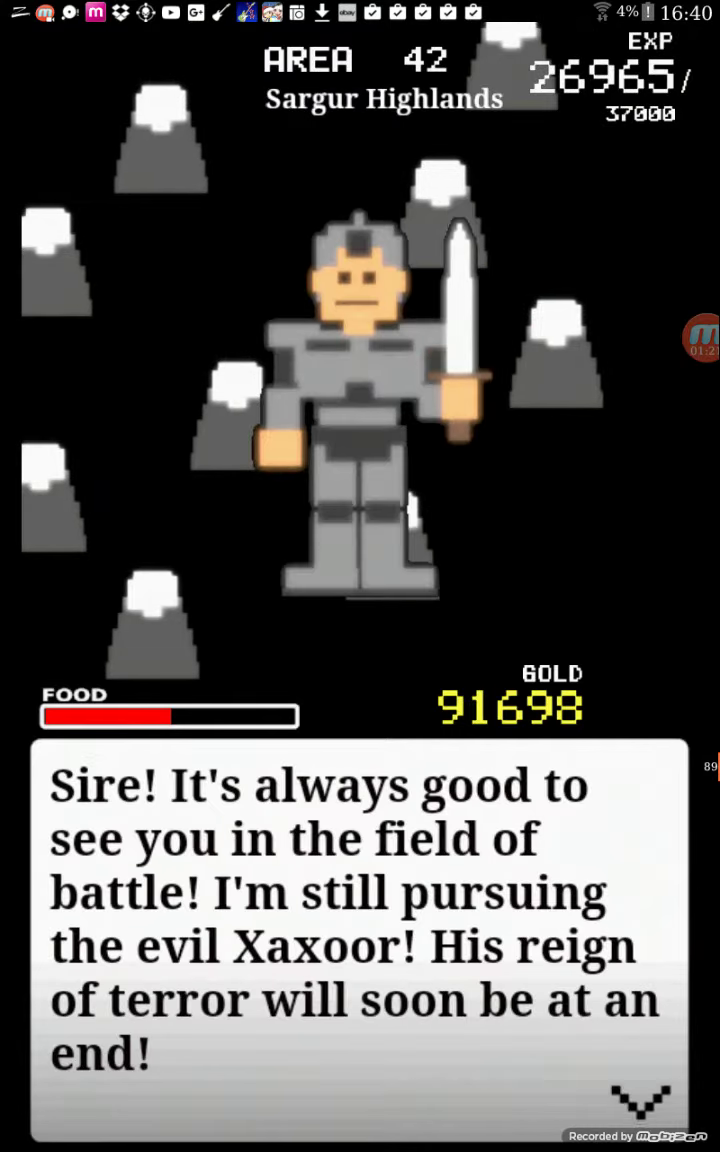
- Finish the knight's dialogue so the hero enters Area 43, Sargur Wetlands
click(360, 910)
click(360, 910)
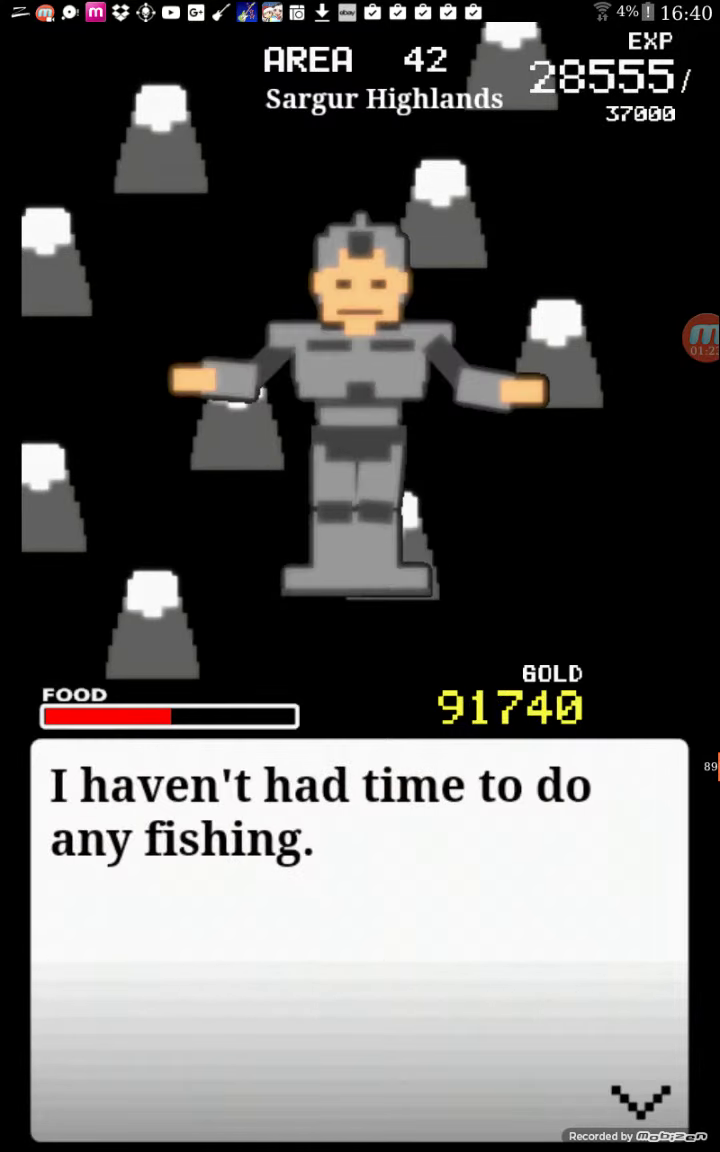
click(360, 910)
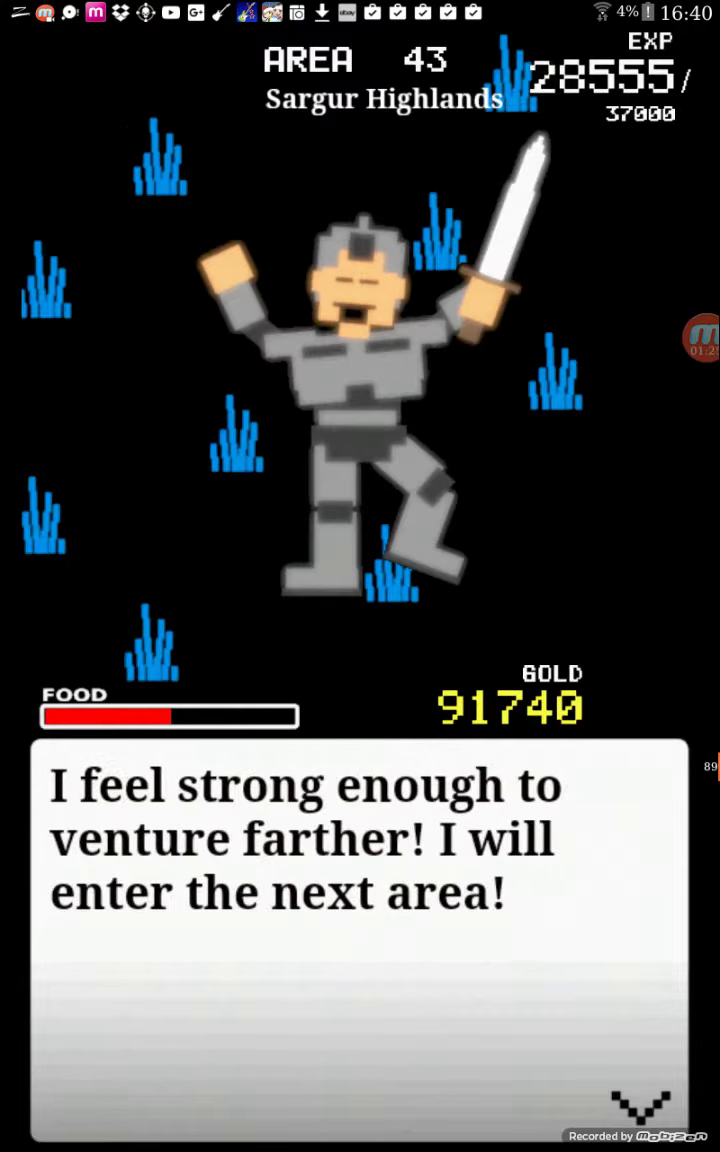
click(360, 910)
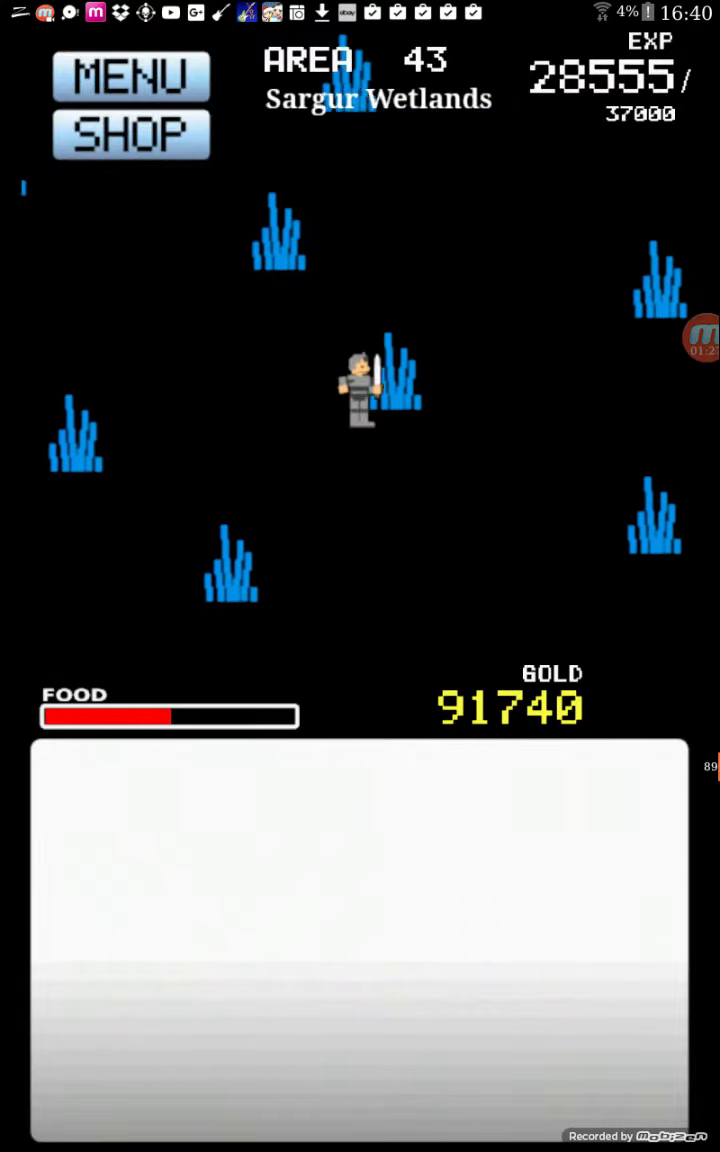
- Answer the trap-baiting, bear and worm-finding wetland events
click(553, 242)
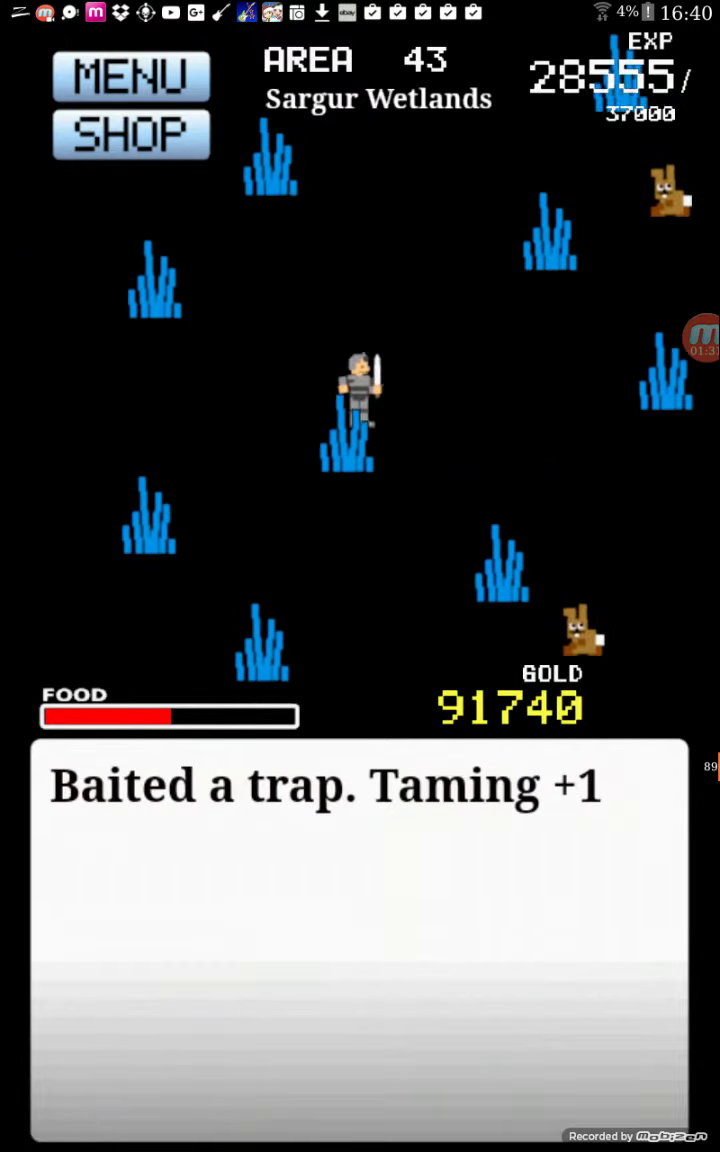
click(360, 910)
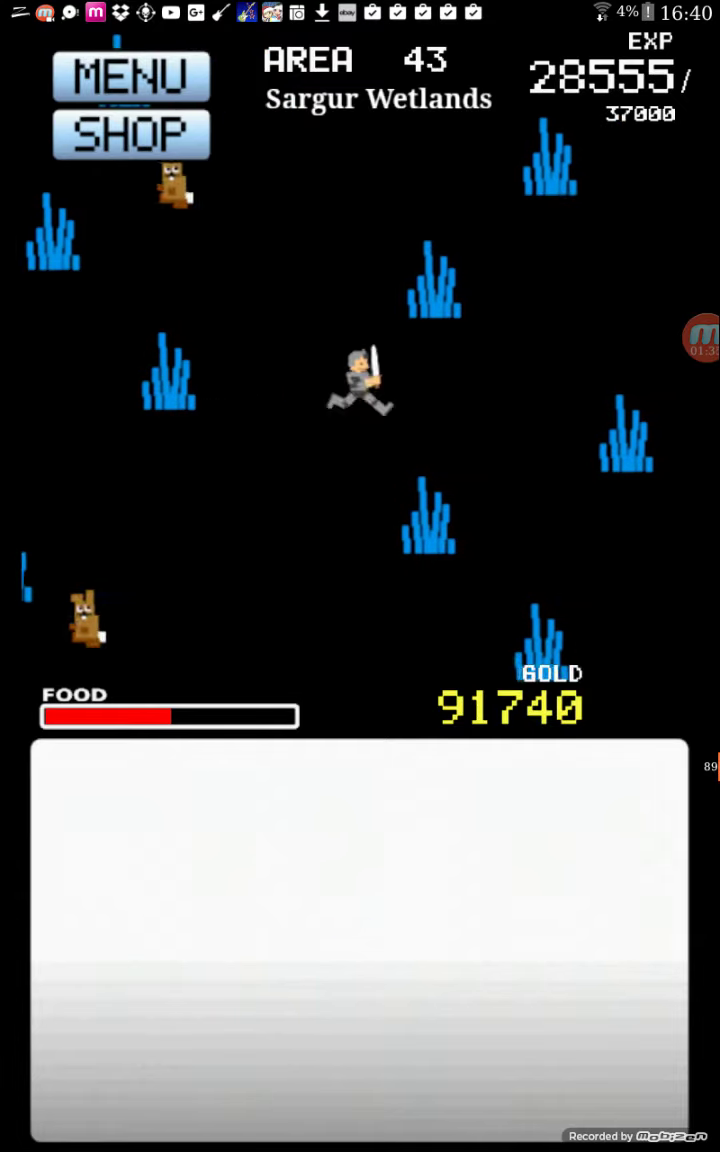
click(543, 210)
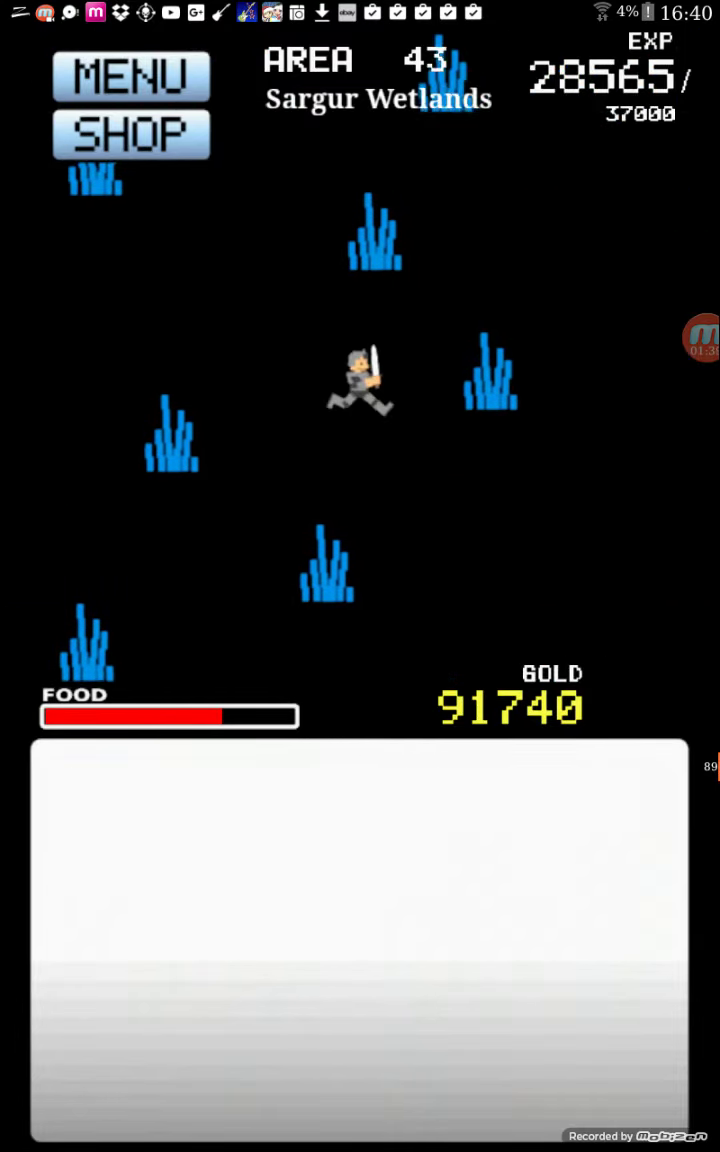
click(545, 237)
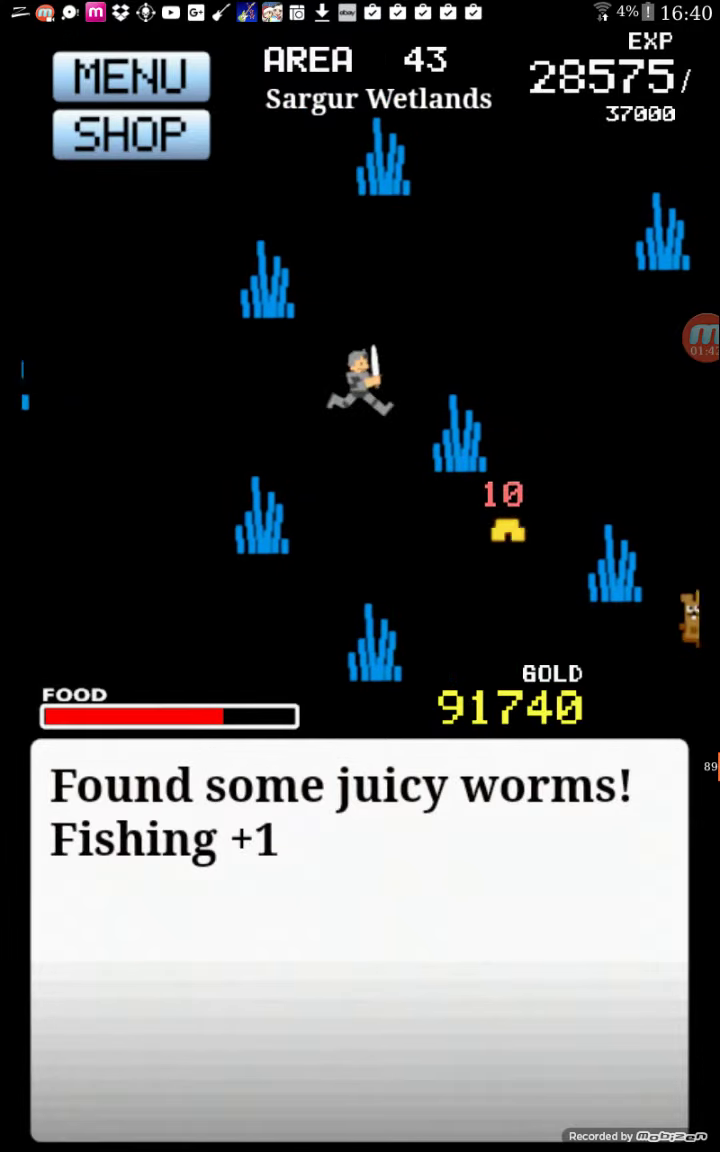
click(547, 245)
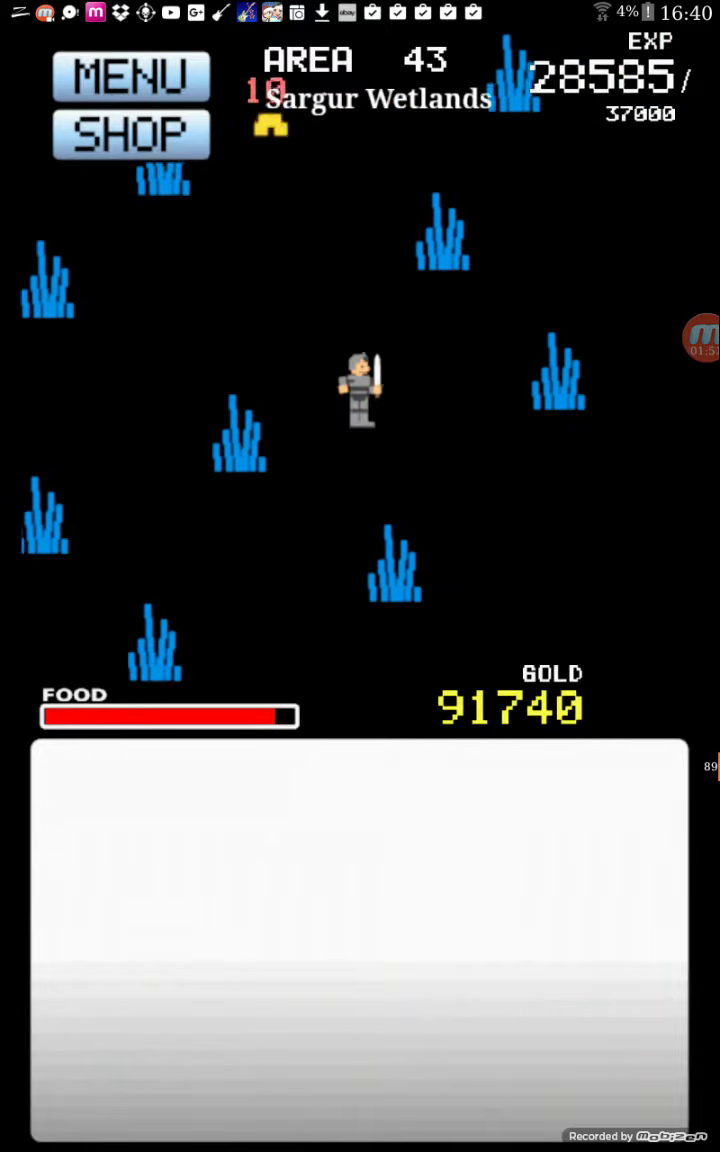
- Answer the coin pouch, Craftsman's ring, luck, rabbit and wild berry events
click(552, 242)
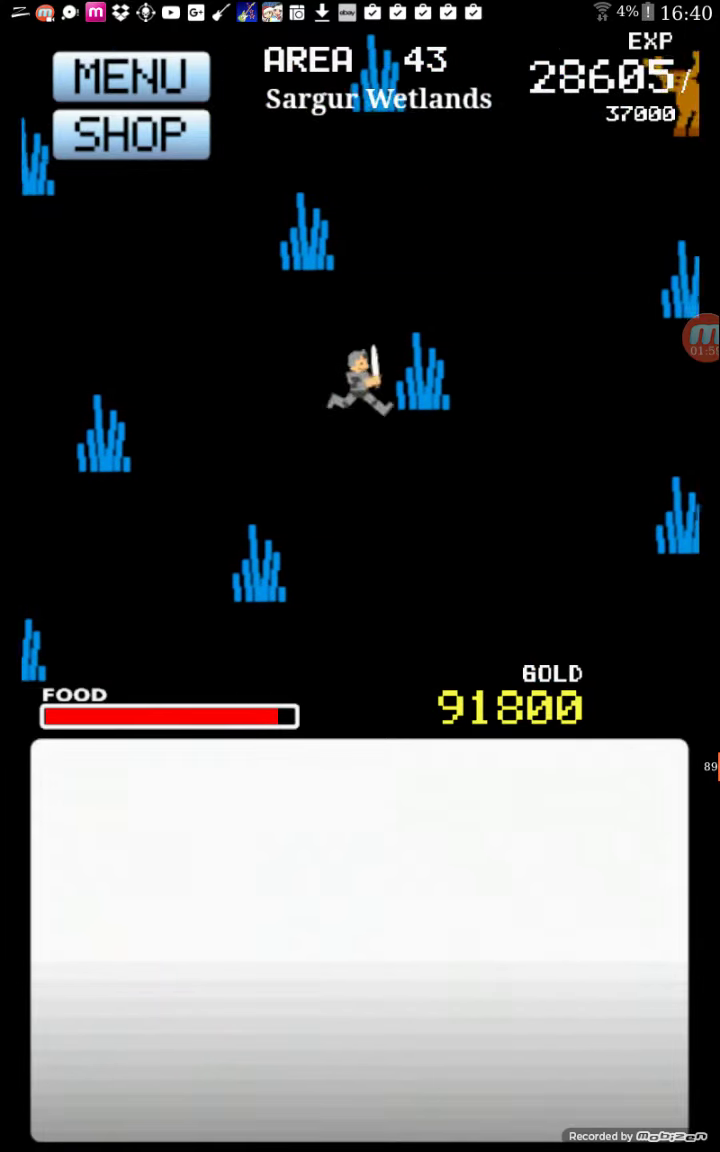
click(565, 245)
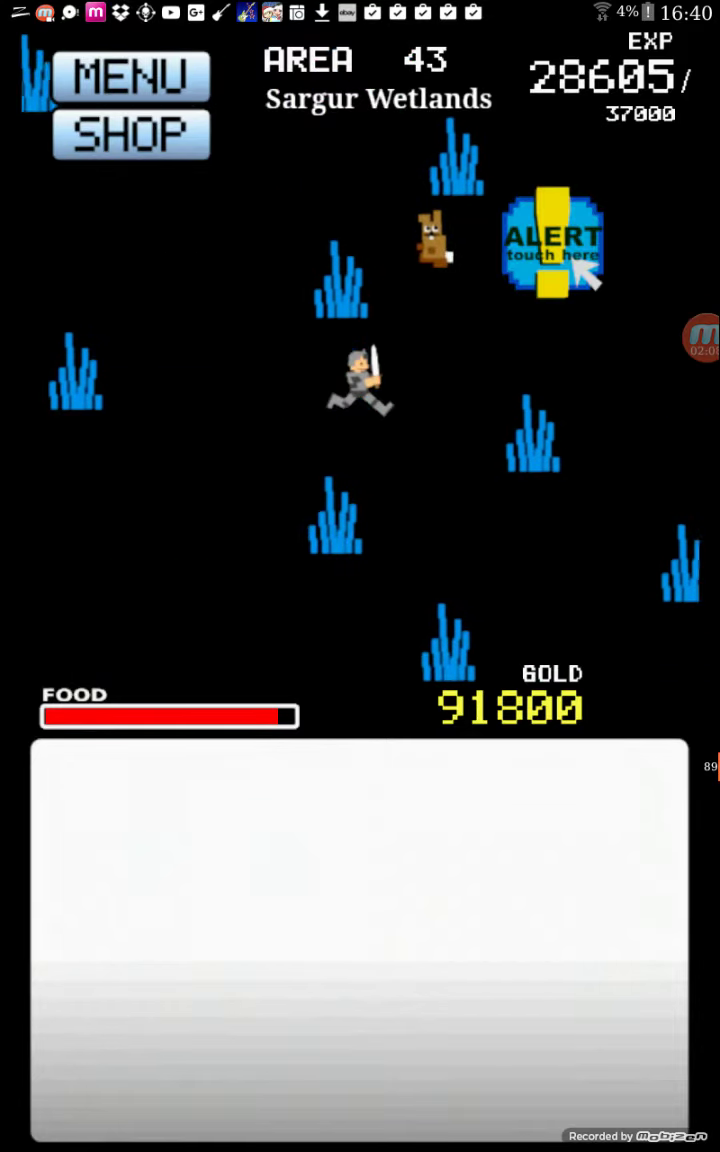
click(540, 248)
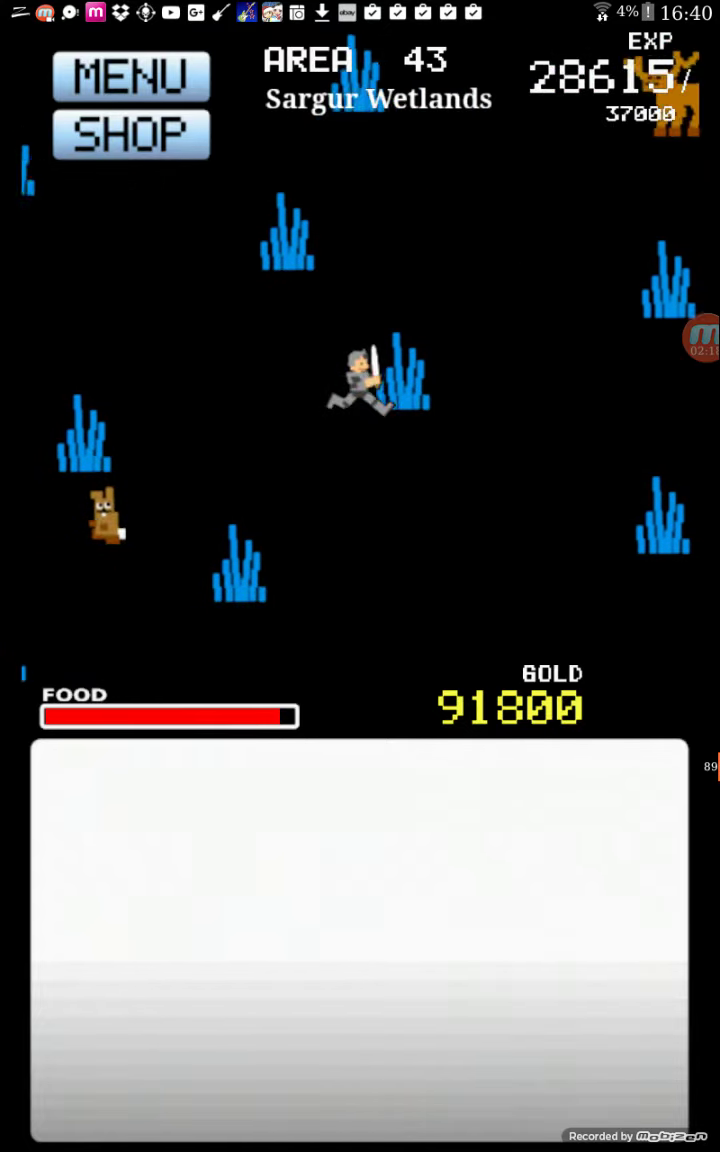
click(545, 243)
click(553, 370)
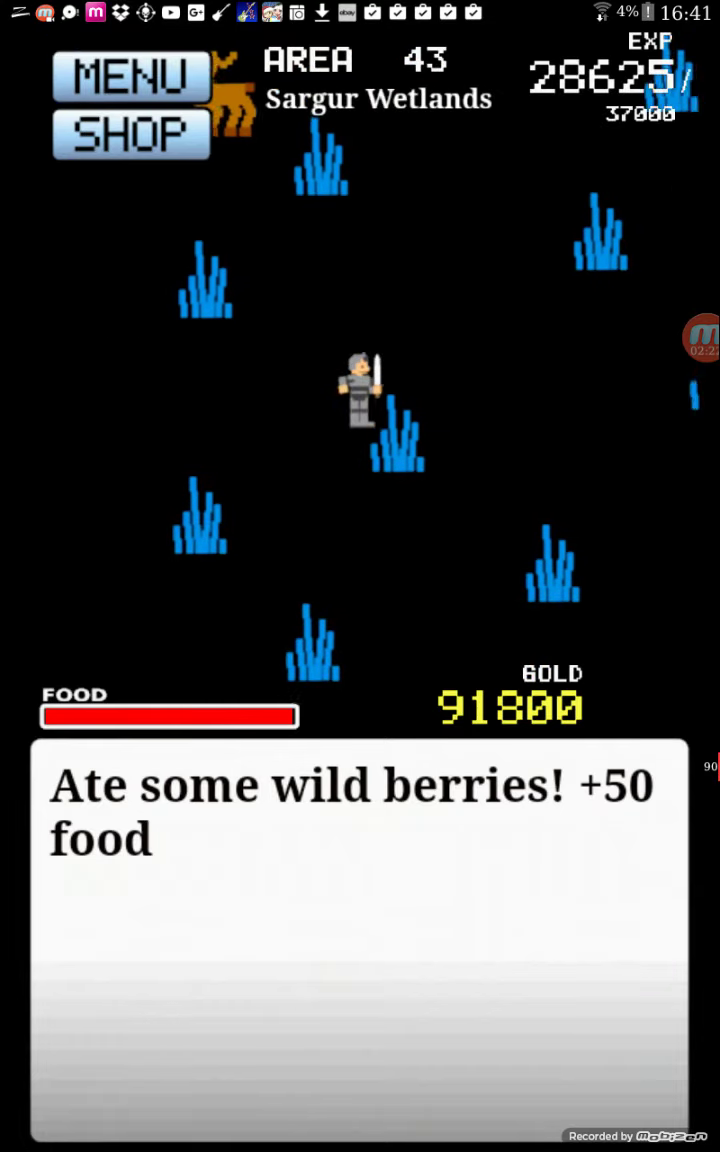
- Read the knight's report of eleven more monsters slain and return to the Wetlands map
click(360, 930)
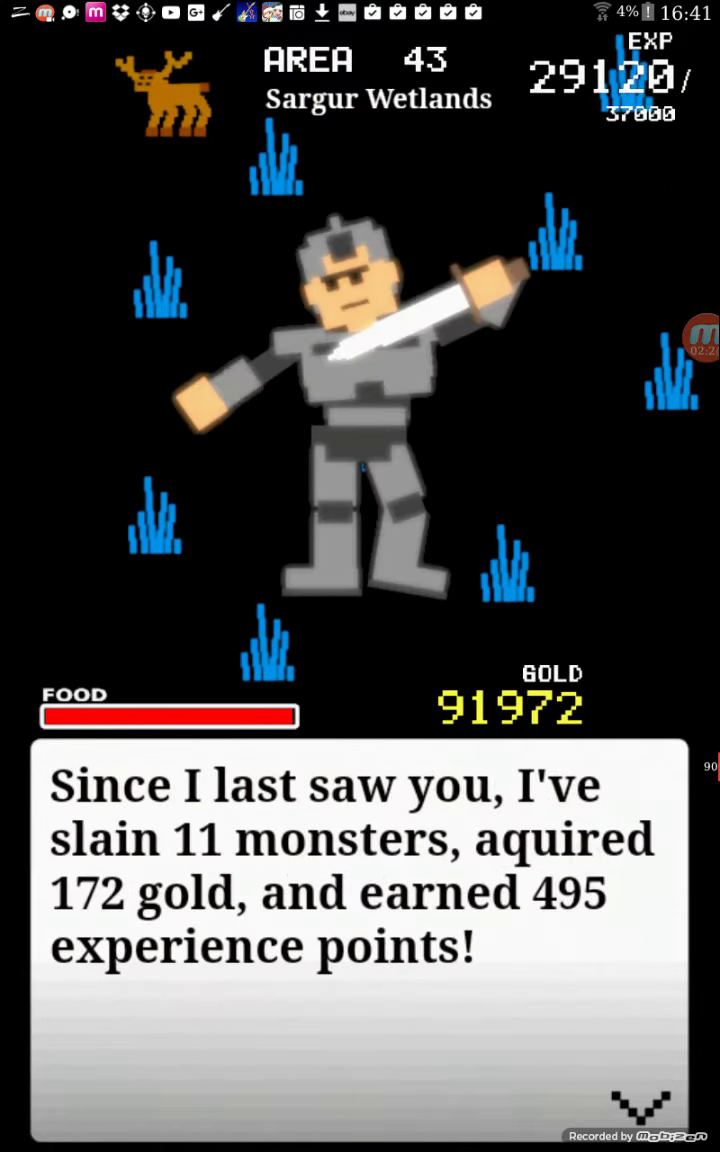
click(360, 930)
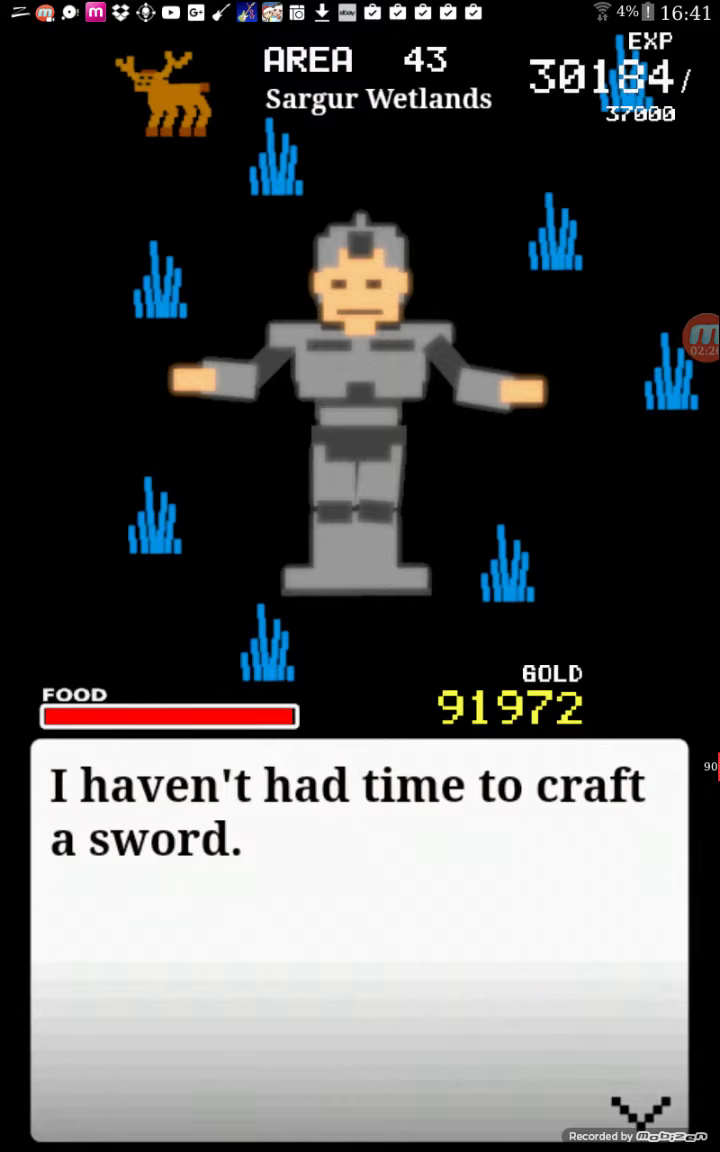
click(360, 930)
click(360, 930)
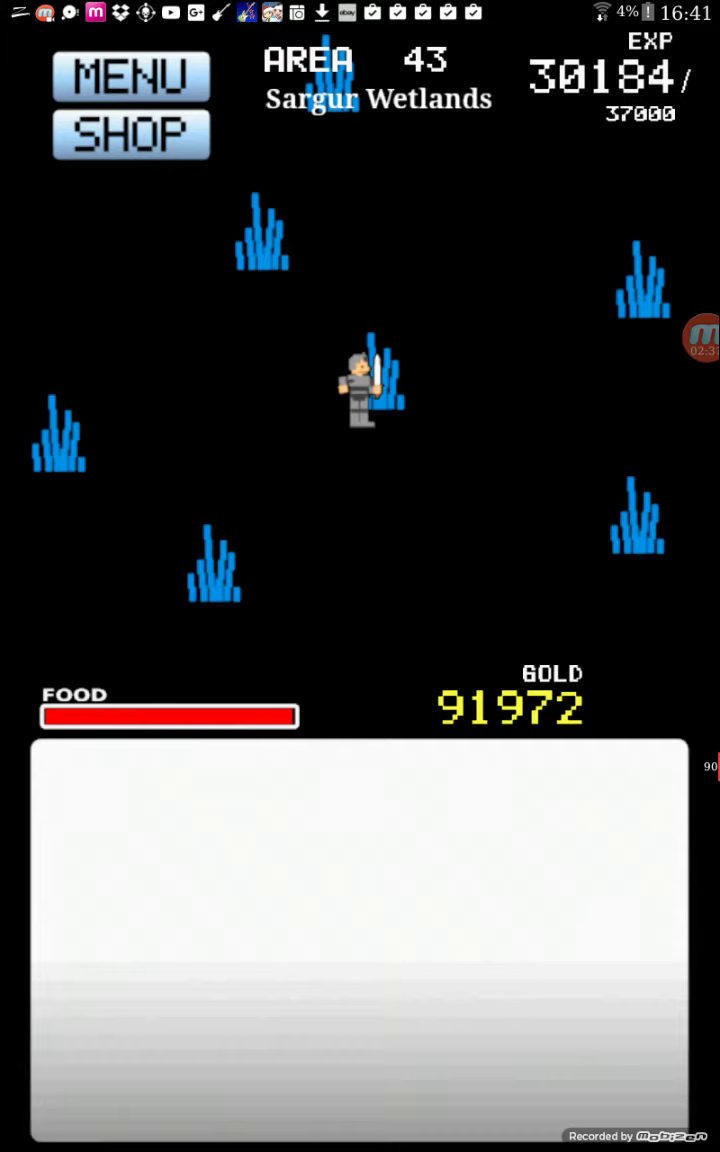
- Exit Forever Quester to the Android home screen with the Home key
key(Home)
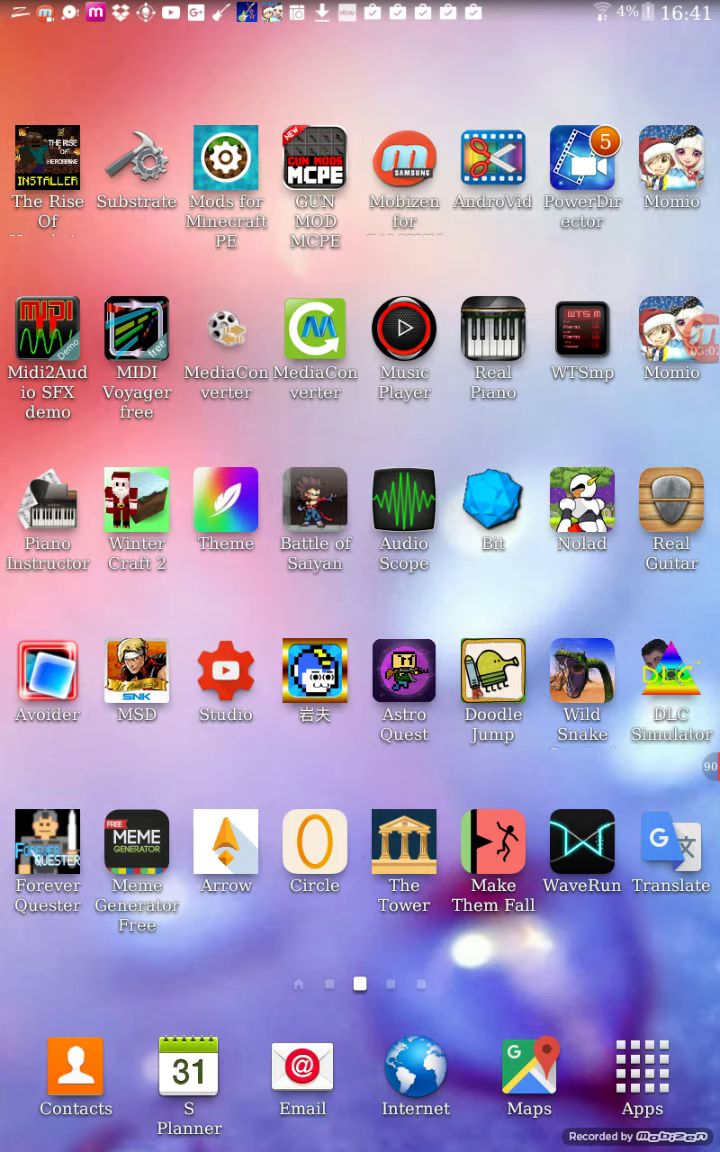
mouse_move(500, 215)
mouse_down()
mouse_move(112, 215)
mouse_move(556, 236)
mouse_up()
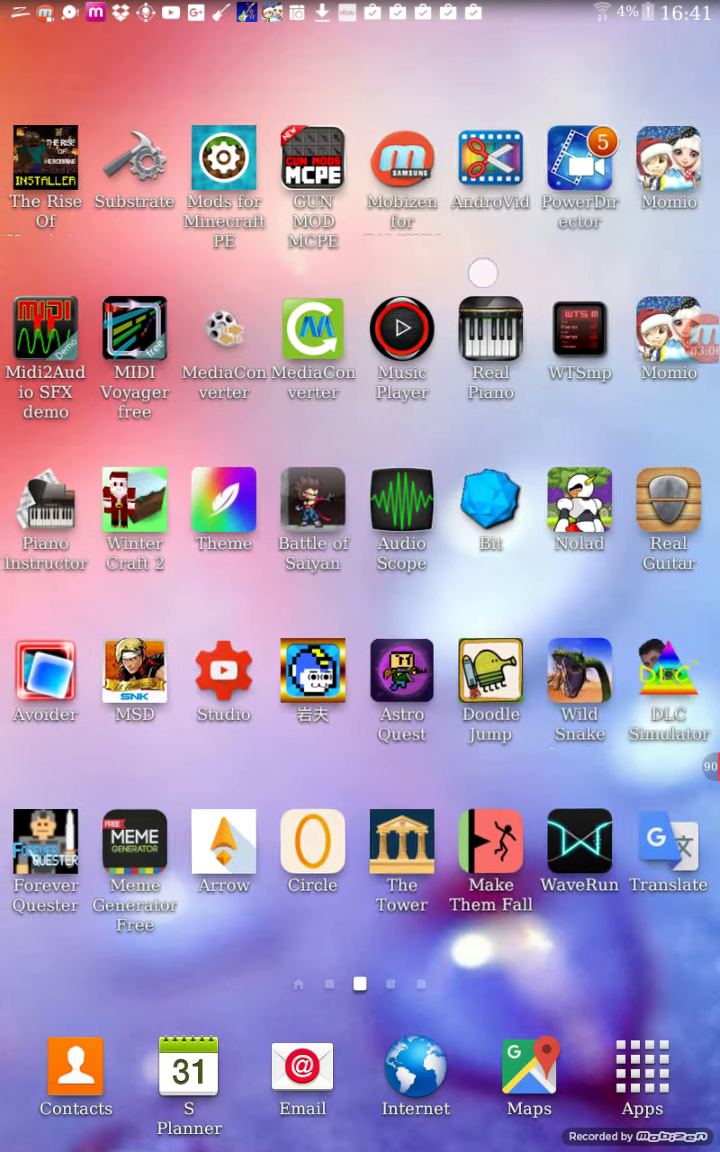
mouse_move(150, 236)
mouse_down()
mouse_move(556, 236)
mouse_move(150, 236)
mouse_up()
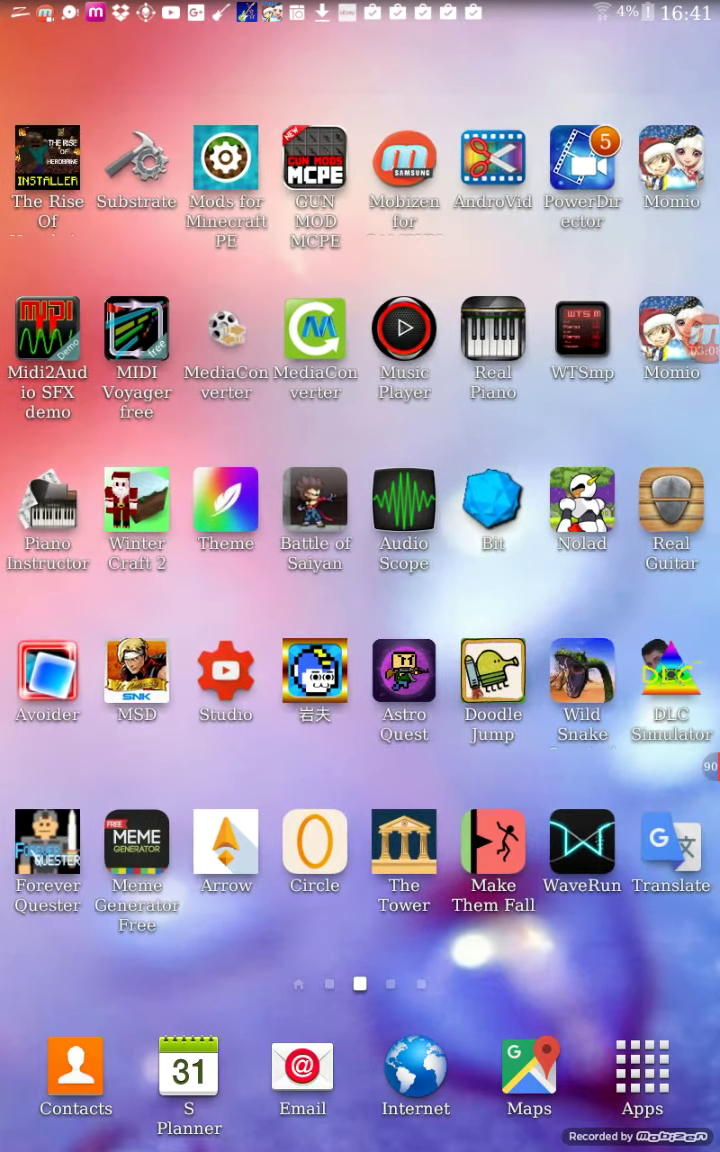